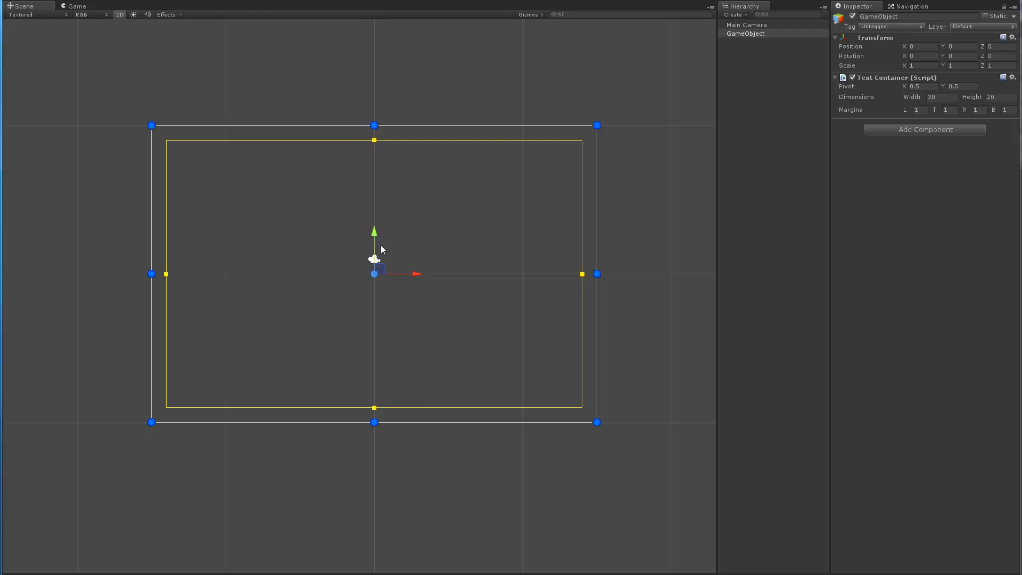
Step: Shorten the text container from its lower edge to about 18.7 high, and resize it from its lower-right corner to about 29.9 by 19.9
{"action": "left_click_drag", "start_coordinate": [375, 425], "coordinate": [470, 404]}
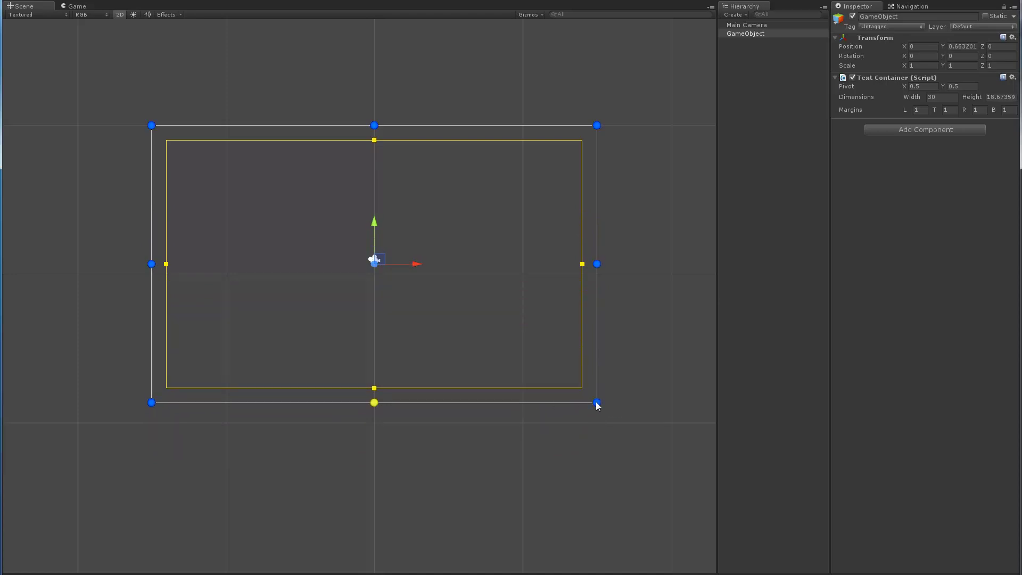
{"action": "mouse_move", "coordinate": [597, 403]}
{"action": "left_mouse_down"}
{"action": "mouse_move", "coordinate": [406, 335]}
{"action": "mouse_move", "coordinate": [354, 432]}
{"action": "mouse_move", "coordinate": [461, 489]}
{"action": "mouse_move", "coordinate": [526, 386]}
{"action": "mouse_move", "coordinate": [596, 420]}
{"action": "left_mouse_up"}
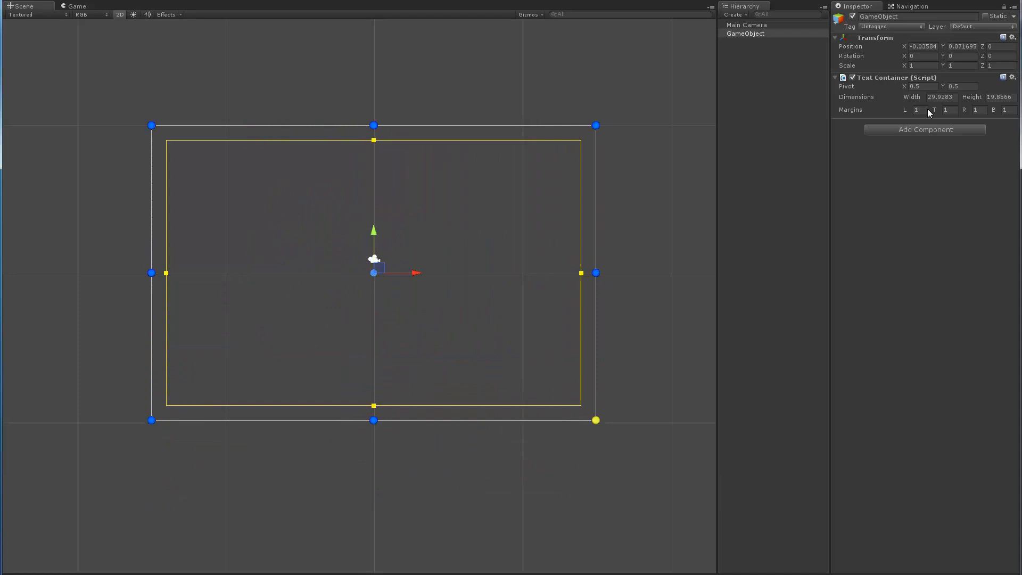
Step: Set the text container's pivot to X 0, Y 0 and frame it in the scene
{"action": "left_click", "coordinate": [927, 86]}
{"action": "type", "text": "0"}
{"action": "key", "text": "Tab"}
{"action": "type", "text": "0"}
{"action": "key", "text": "Tab"}
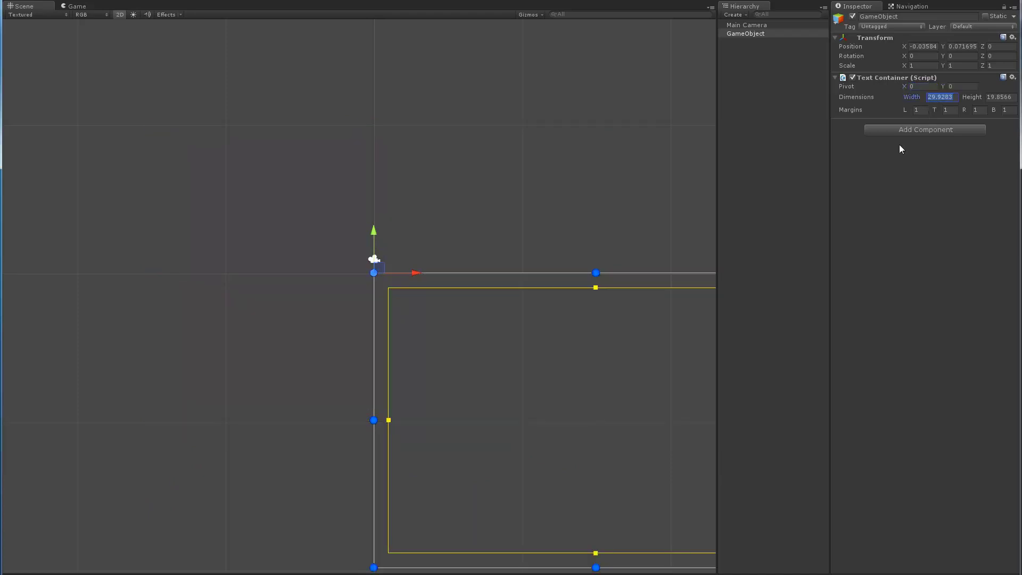
{"action": "key", "text": "f"}
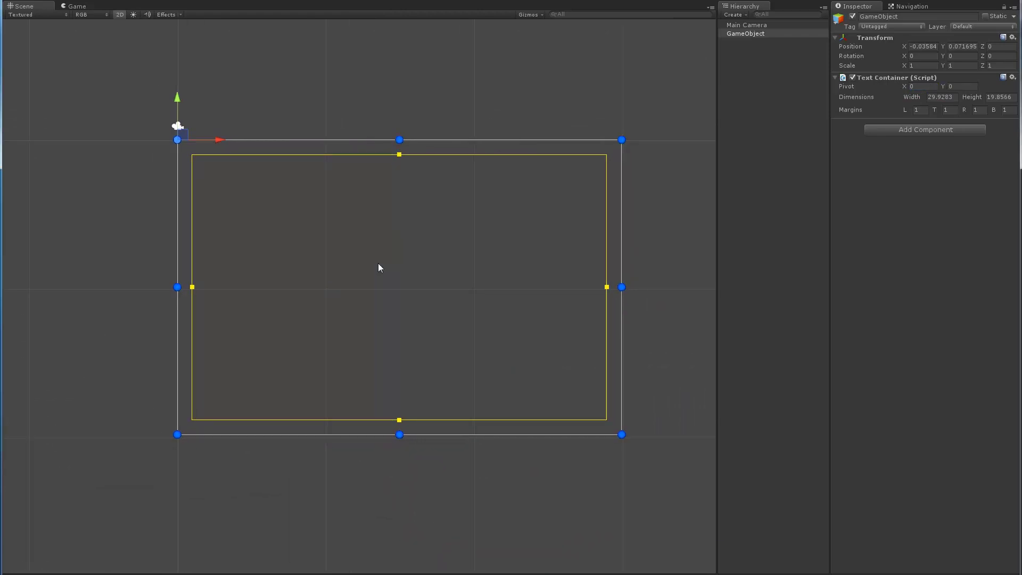
Step: Resize the text container from its lower-right corner and right edge to about 20.3 wide by 23.3 high
{"action": "left_click_drag", "start_coordinate": [622, 435], "coordinate": [585, 442]}
{"action": "left_click_drag", "start_coordinate": [606, 313], "coordinate": [479, 294]}
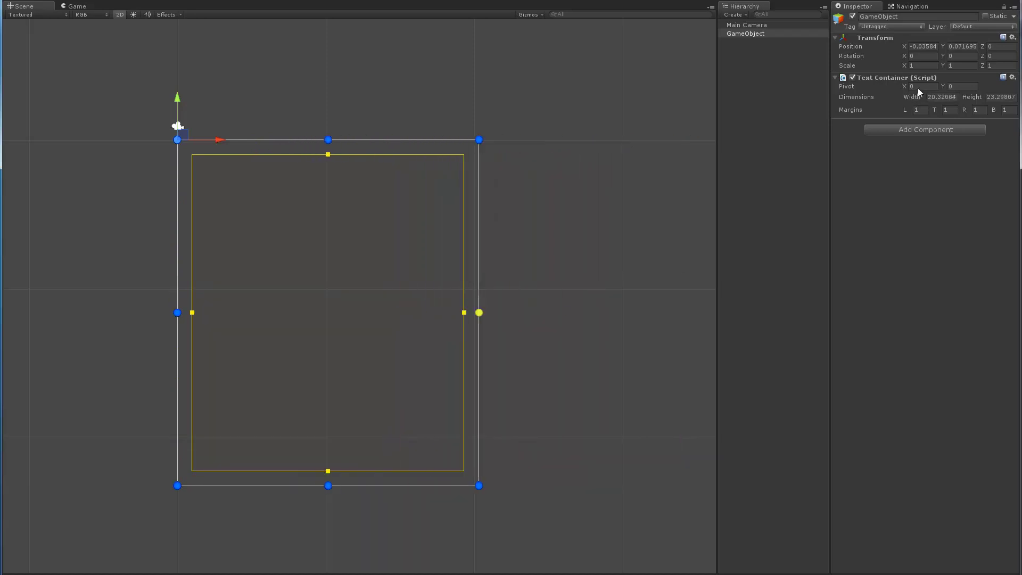
Step: Set the text container's pivot to X 0.5, Y 0.5 and frame it in the scene
{"action": "type", "text": "0.5"}
{"action": "key", "text": "Tab"}
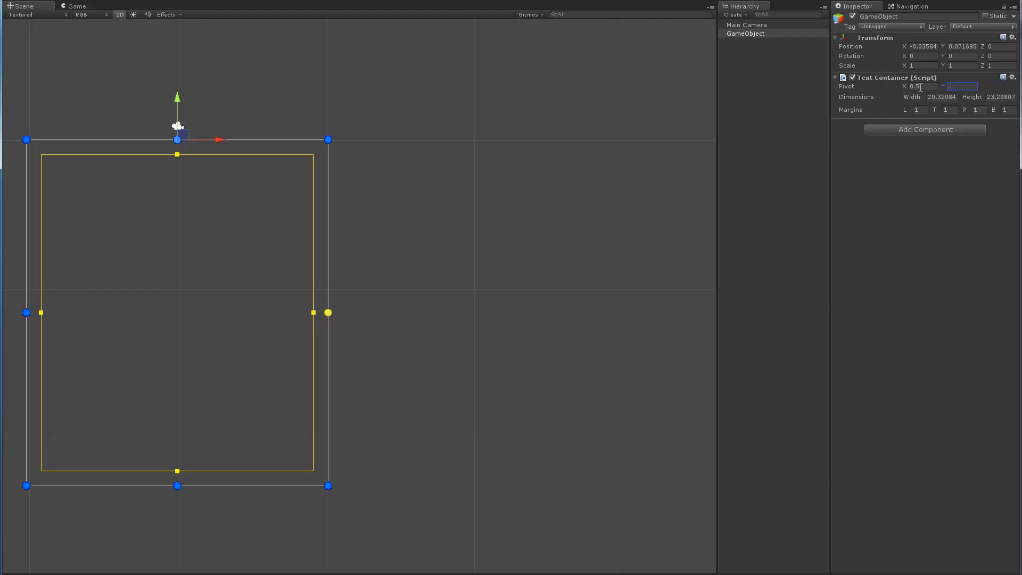
{"action": "type", "text": "0.5"}
{"action": "key", "text": "Tab"}
{"action": "key", "text": "f"}
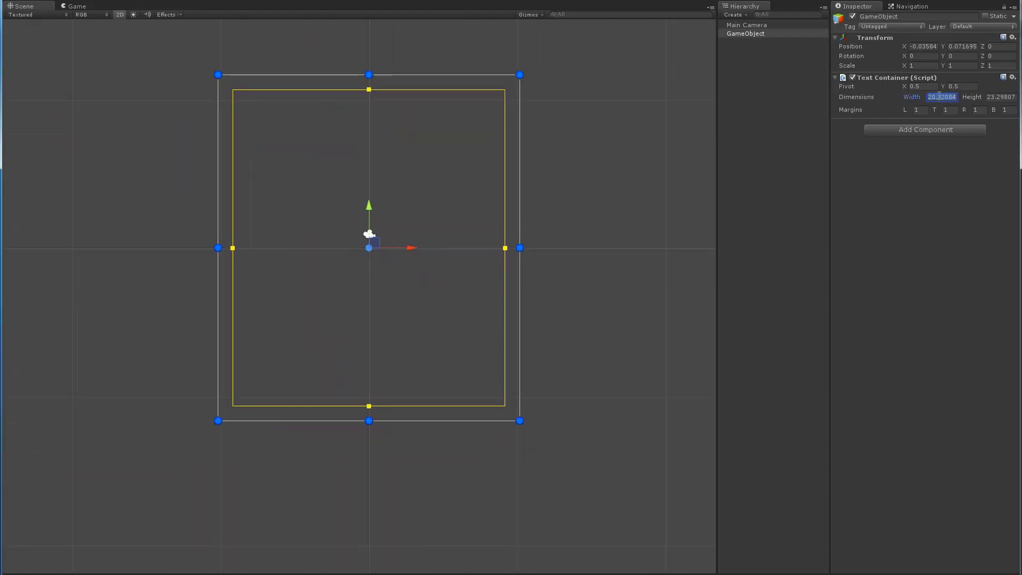
Step: Set the text container's dimensions to width 30 and height 20
{"action": "type", "text": "30"}
{"action": "key", "text": "Tab"}
{"action": "type", "text": "20"}
{"action": "key", "text": "Tab"}
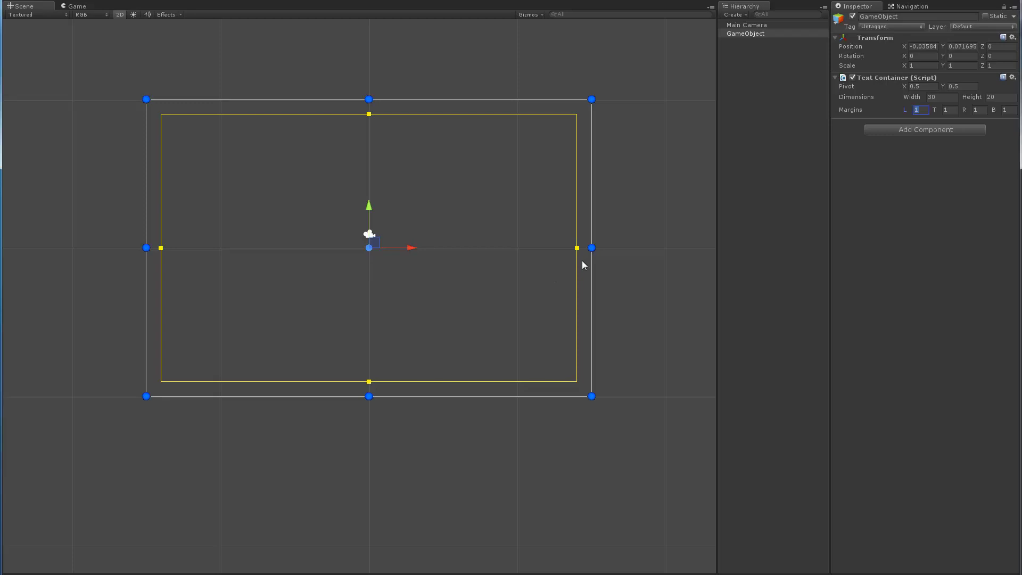
Step: Adjust the text container's right edge slightly until the container is about 29.9 wide
{"action": "mouse_move", "coordinate": [592, 249]}
{"action": "left_mouse_down"}
{"action": "mouse_move", "coordinate": [401, 263]}
{"action": "mouse_move", "coordinate": [607, 260]}
{"action": "mouse_move", "coordinate": [386, 260]}
{"action": "mouse_move", "coordinate": [593, 267]}
{"action": "left_mouse_up"}
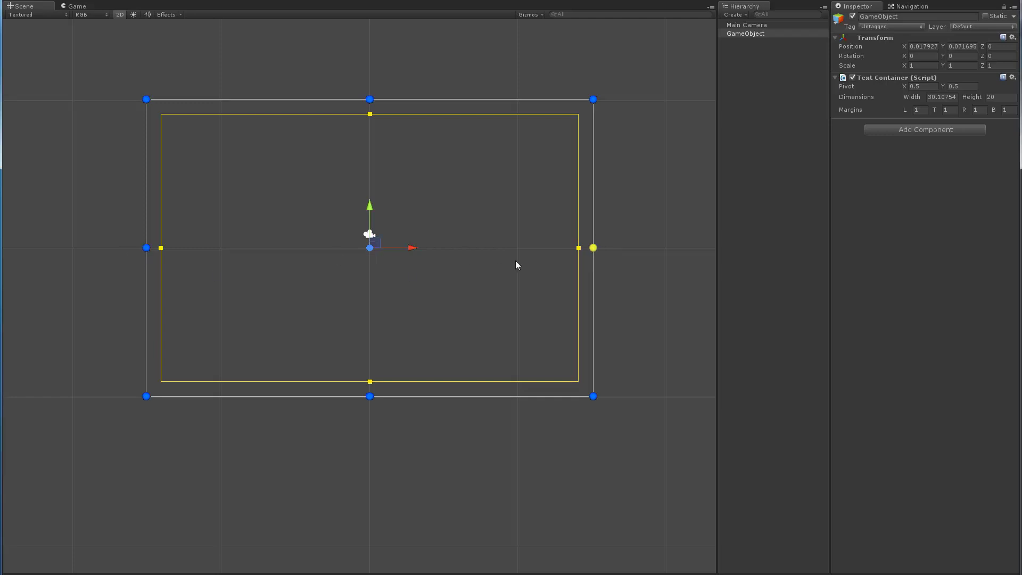
{"action": "mouse_move", "coordinate": [594, 249]}
{"action": "left_mouse_down"}
{"action": "mouse_move", "coordinate": [489, 254]}
{"action": "mouse_move", "coordinate": [484, 265]}
{"action": "mouse_move", "coordinate": [595, 267]}
{"action": "left_mouse_up"}
{"action": "mouse_move", "coordinate": [594, 250]}
{"action": "left_mouse_down"}
{"action": "mouse_move", "coordinate": [510, 254]}
{"action": "mouse_move", "coordinate": [617, 264]}
{"action": "mouse_move", "coordinate": [512, 260]}
{"action": "mouse_move", "coordinate": [589, 264]}
{"action": "left_mouse_up"}
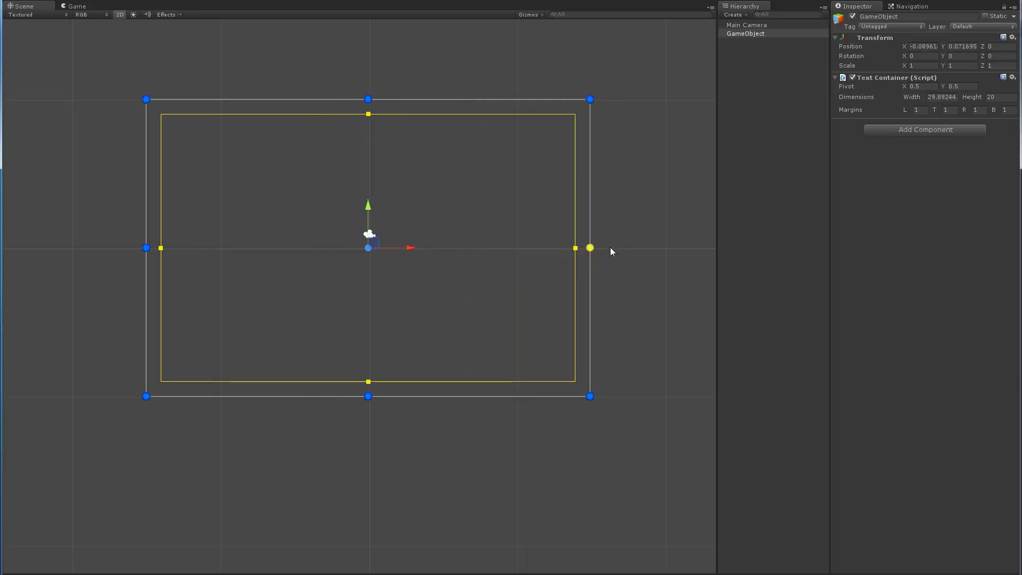
Step: Narrow the text container from its right edge to about 18.7 wide, and widen it again to about 30
{"action": "left_click_drag", "start_coordinate": [592, 253], "coordinate": [426, 278]}
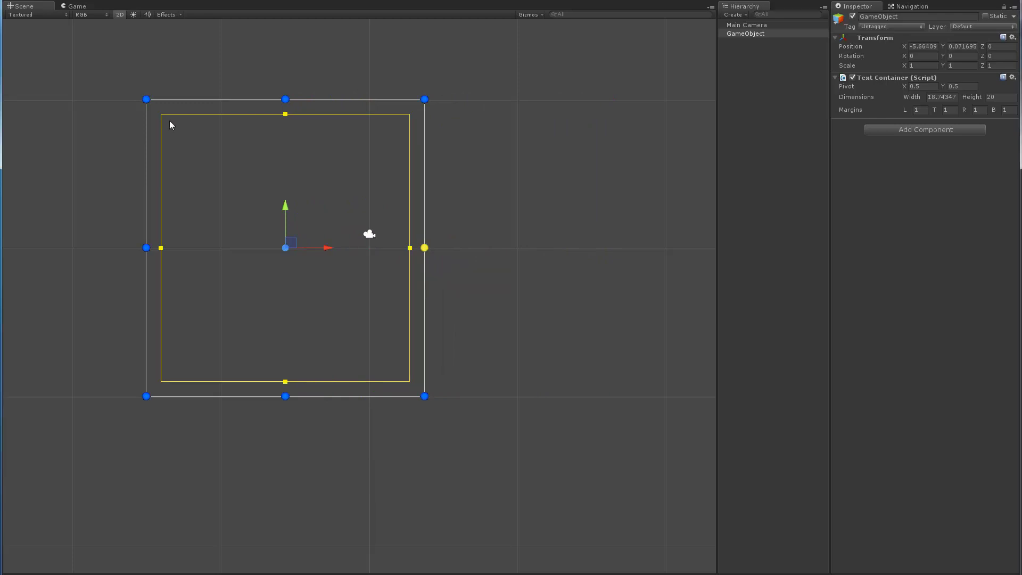
{"action": "left_click_drag", "start_coordinate": [424, 257], "coordinate": [589, 255]}
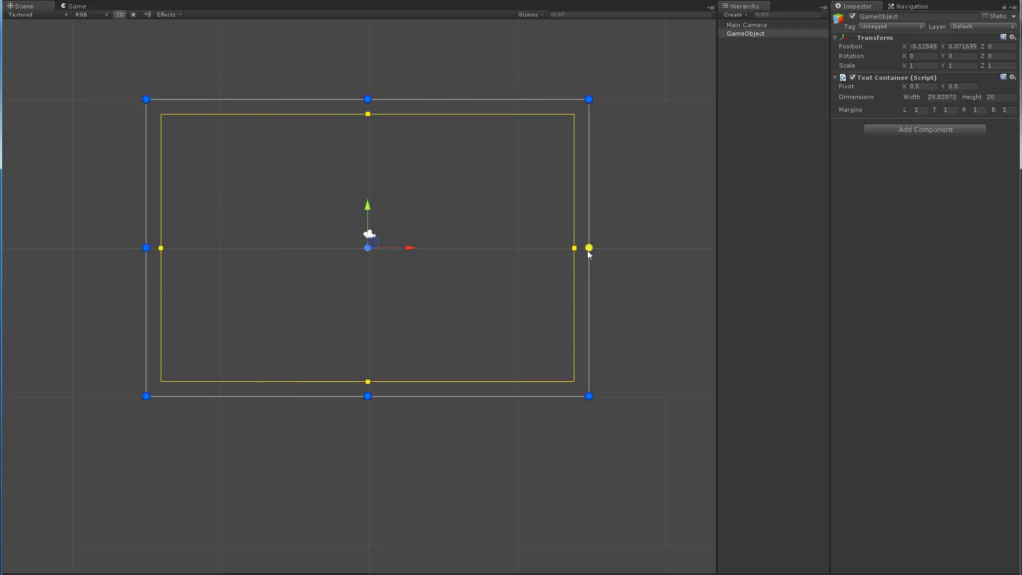
{"action": "mouse_move", "coordinate": [588, 251]}
{"action": "left_mouse_down"}
{"action": "mouse_move", "coordinate": [494, 247]}
{"action": "mouse_move", "coordinate": [594, 264]}
{"action": "left_mouse_up"}
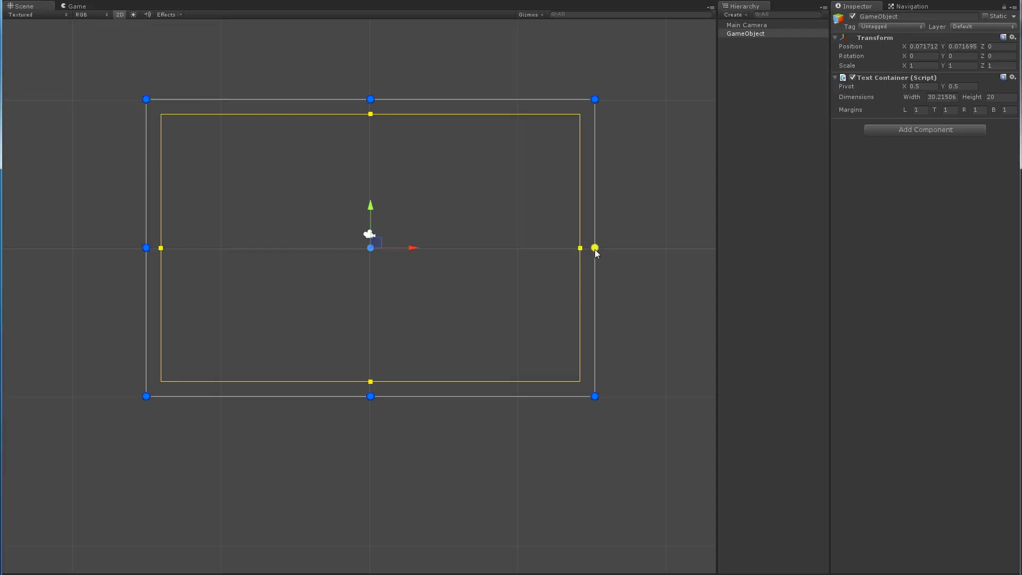
{"action": "mouse_move", "coordinate": [595, 248]}
{"action": "left_mouse_down"}
{"action": "mouse_move", "coordinate": [445, 249]}
{"action": "mouse_move", "coordinate": [592, 265]}
{"action": "left_mouse_up"}
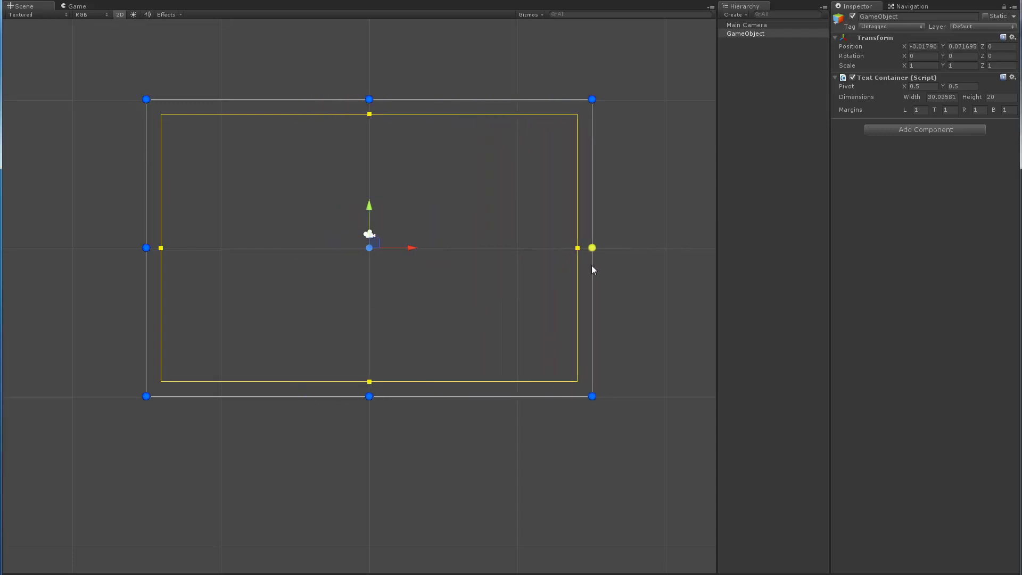
Step: Switch the scene to 3D perspective and, viewing the text container from behind, pull its nearest side edge outward to about 30.8 wide
{"action": "left_click", "coordinate": [118, 15]}
{"action": "left_click_drag", "start_coordinate": [345, 495], "coordinate": [321, 518], "text": "alt"}
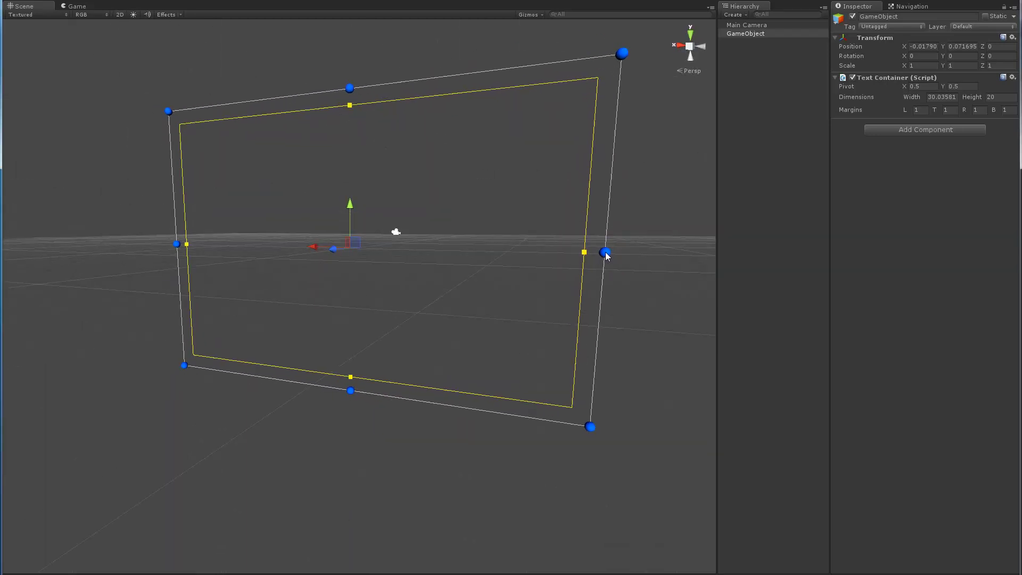
{"action": "mouse_move", "coordinate": [607, 256]}
{"action": "left_mouse_down"}
{"action": "mouse_move", "coordinate": [422, 249]}
{"action": "mouse_move", "coordinate": [535, 265]}
{"action": "mouse_move", "coordinate": [682, 261]}
{"action": "mouse_move", "coordinate": [234, 252]}
{"action": "mouse_move", "coordinate": [516, 251]}
{"action": "mouse_move", "coordinate": [443, 252]}
{"action": "mouse_move", "coordinate": [649, 274]}
{"action": "mouse_move", "coordinate": [613, 270]}
{"action": "left_mouse_up"}
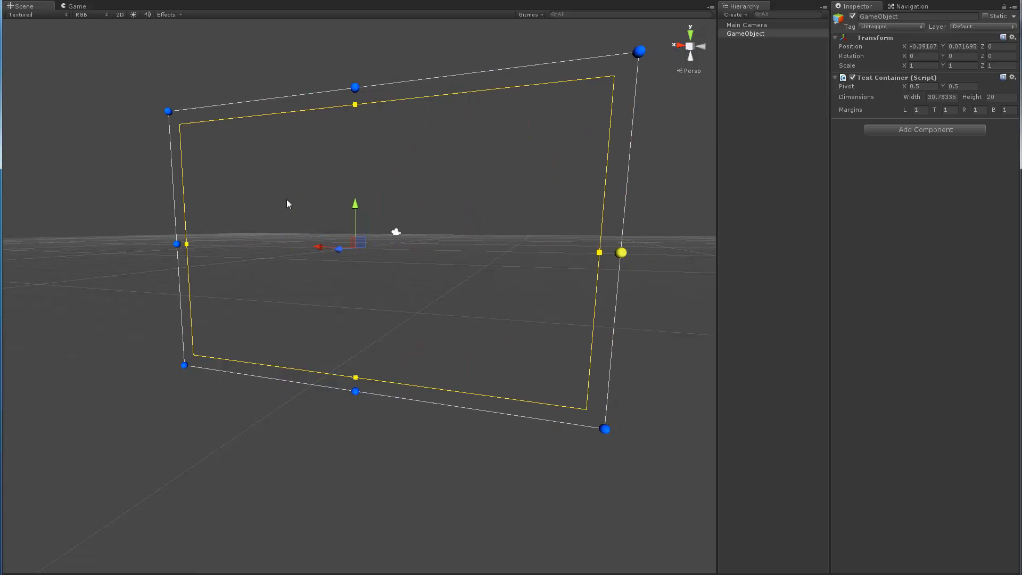
Step: Return the scene to 2D view and move the text container to about the world origin
{"action": "left_click", "coordinate": [120, 15]}
{"action": "scroll", "coordinate": [350, 271], "scroll_direction": "up", "scroll_amount": 2}
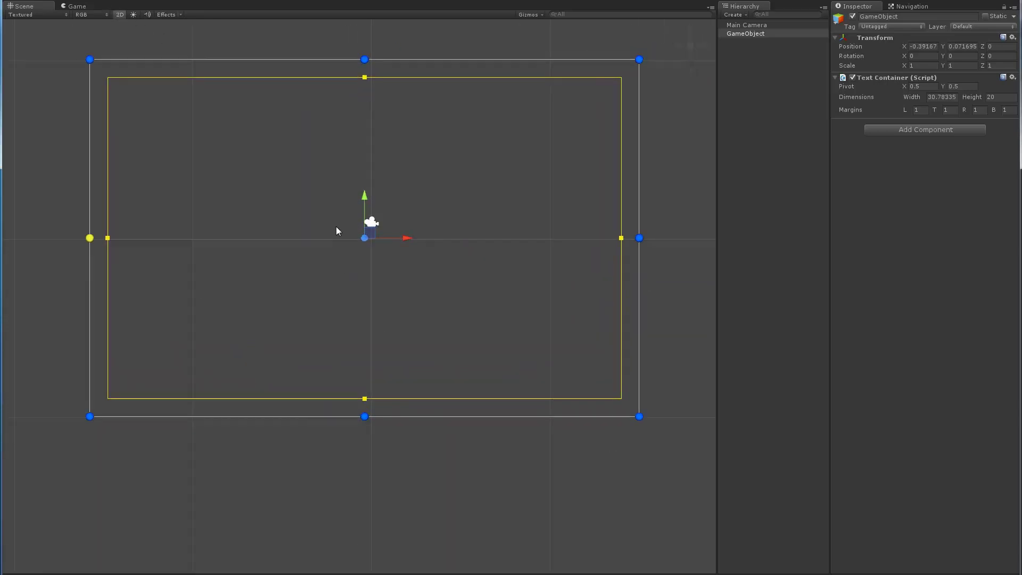
{"action": "scroll", "coordinate": [337, 223], "scroll_direction": "down", "scroll_amount": 1}
{"action": "middle_click_drag", "start_coordinate": [345, 296], "coordinate": [352, 324]}
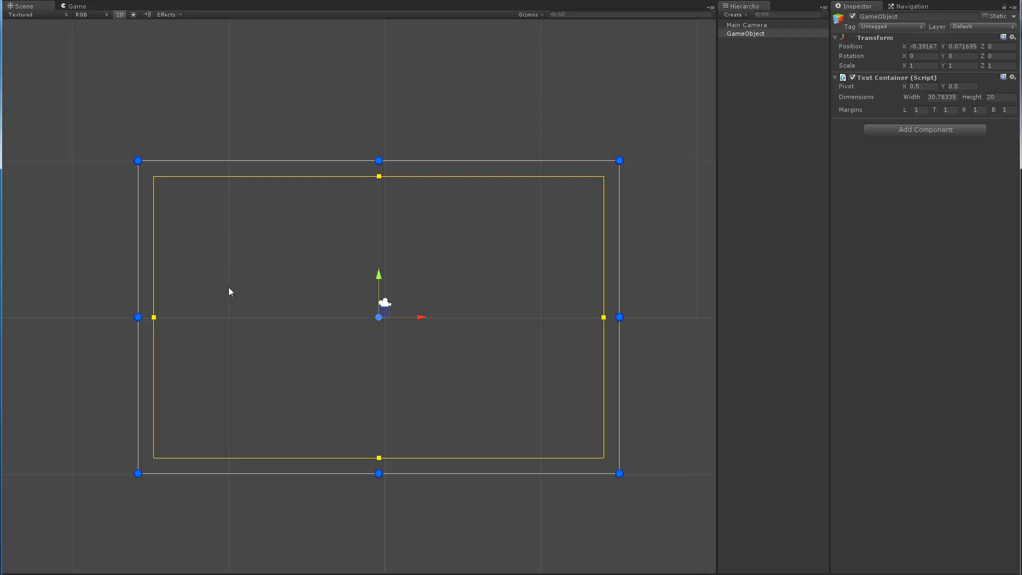
{"action": "mouse_move", "coordinate": [391, 318]}
{"action": "left_mouse_down"}
{"action": "mouse_move", "coordinate": [413, 281]}
{"action": "mouse_move", "coordinate": [375, 273]}
{"action": "mouse_move", "coordinate": [392, 345]}
{"action": "mouse_move", "coordinate": [417, 294]}
{"action": "mouse_move", "coordinate": [414, 312]}
{"action": "mouse_move", "coordinate": [393, 318]}
{"action": "left_mouse_up"}
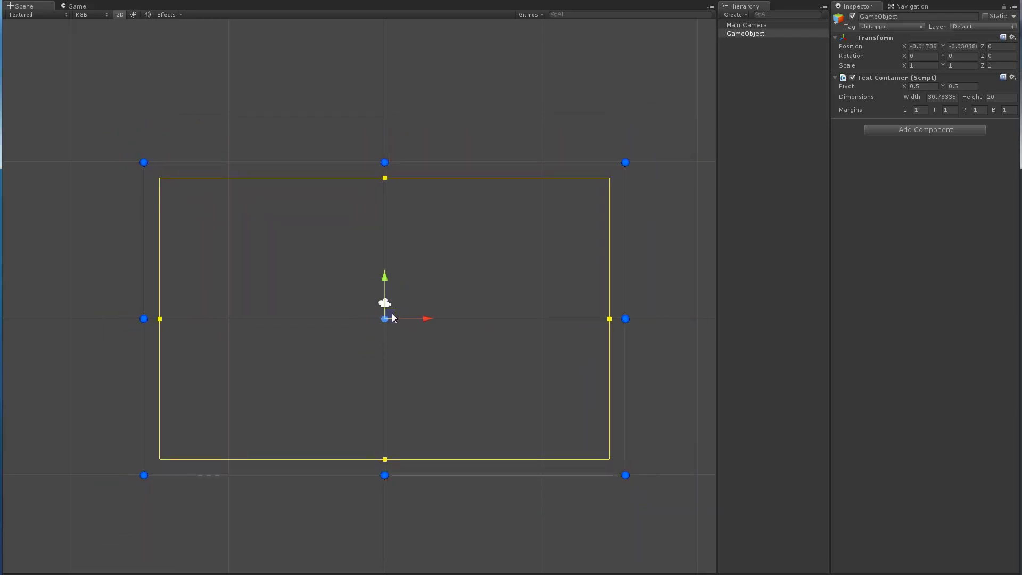